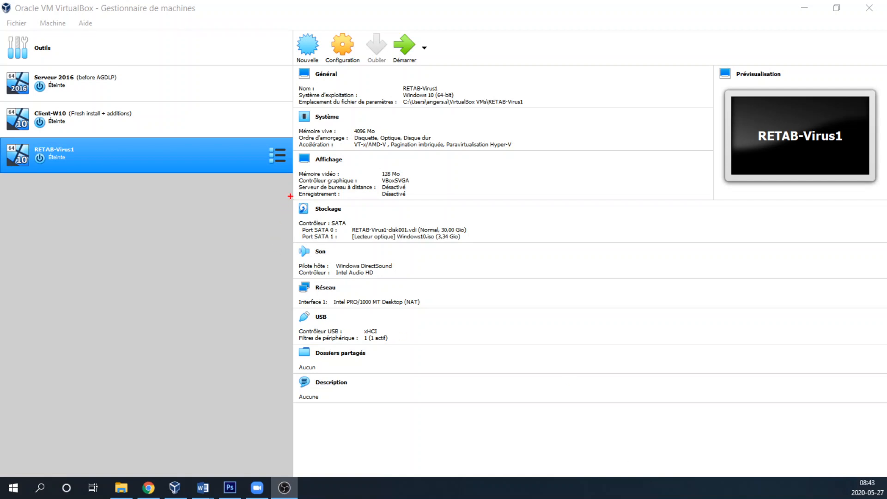
pyautogui.moveTo(286, 200)
pyautogui.mouseDown()
pyautogui.moveTo(491, 218)
pyautogui.moveTo(526, 252)
pyautogui.mouseUp()
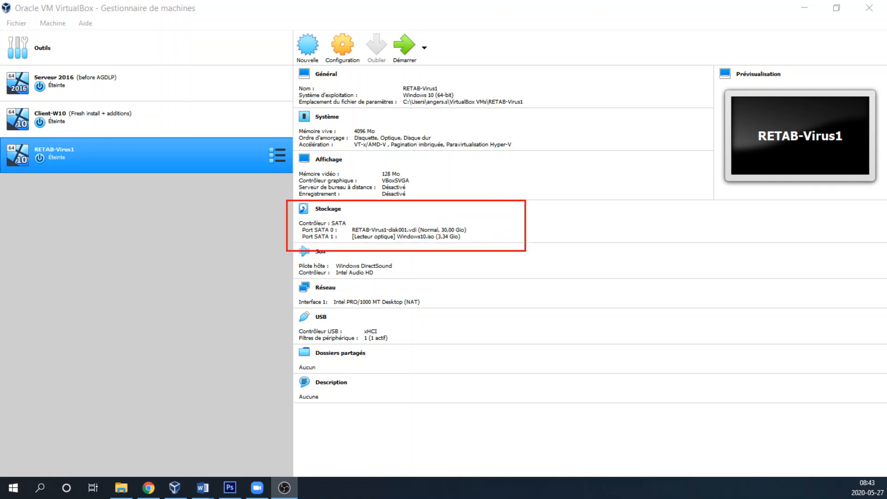
pyautogui.moveTo(471, 236)
pyautogui.mouseDown()
pyautogui.moveTo(513, 239)
pyautogui.moveTo(461, 239)
pyautogui.moveTo(480, 247)
pyautogui.mouseUp()
pyautogui.press('Escape')
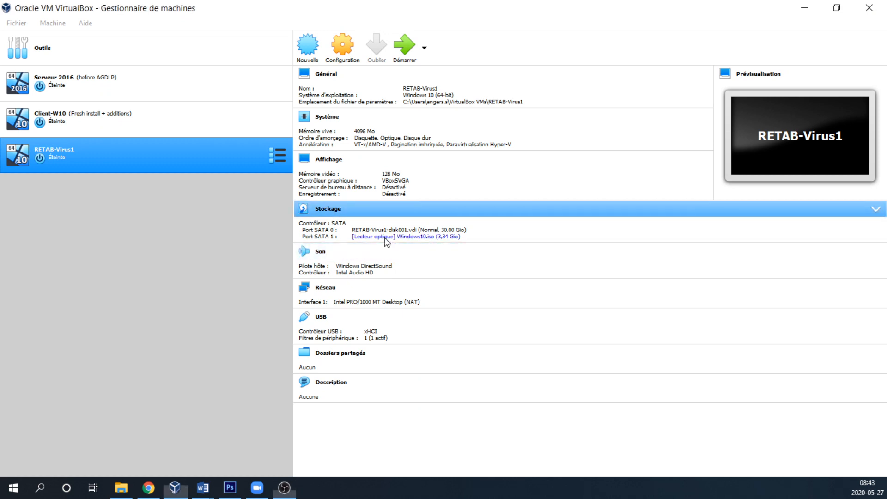
# Step: Insert the Windows10.iso image in the optical drive of the RETAB-Virus1 virtual machine
pyautogui.click(386, 237)
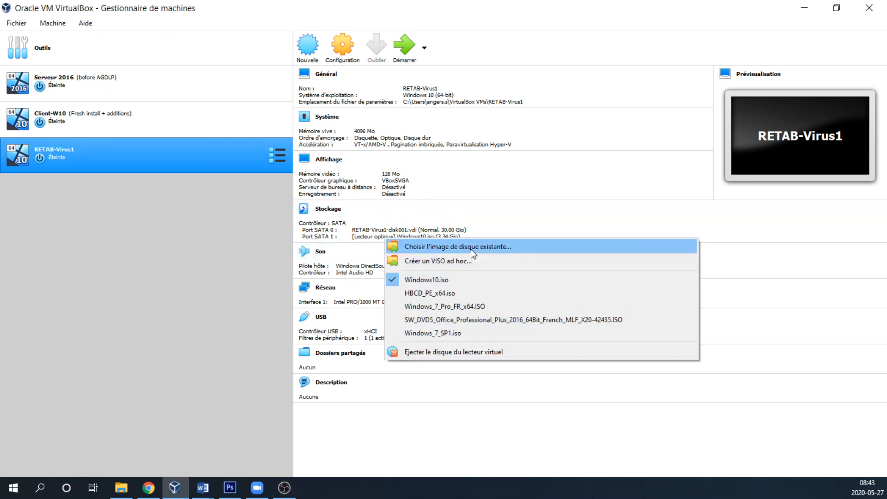
pyautogui.click(418, 280)
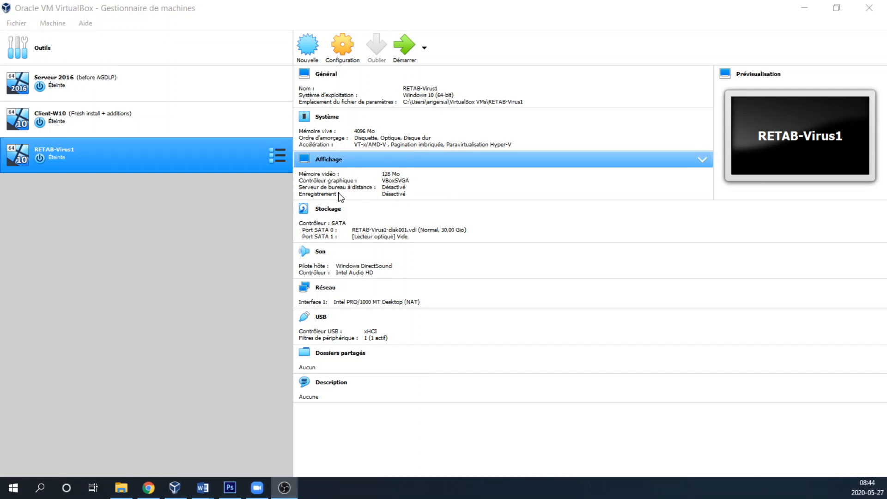
pyautogui.click(380, 237)
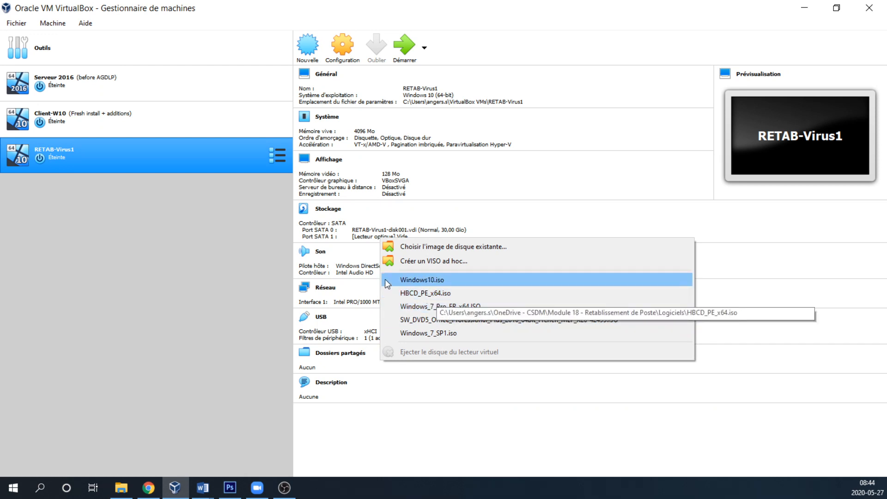
pyautogui.click(432, 279)
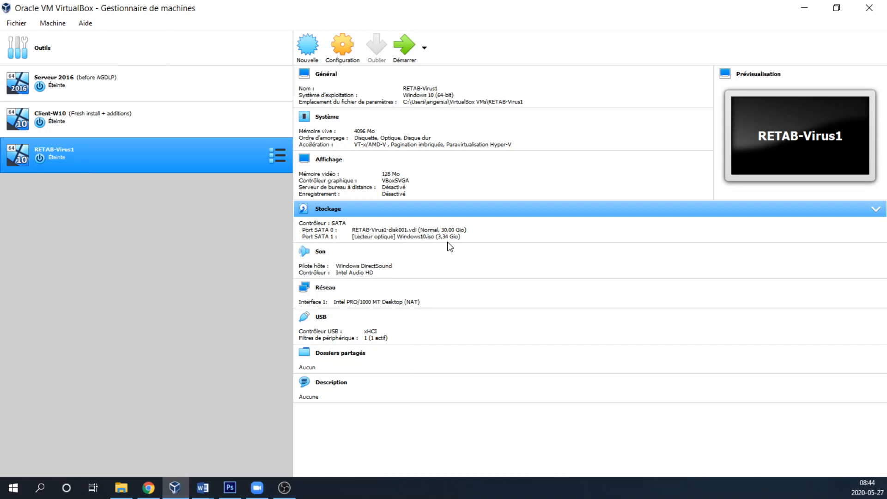
# Step: Replace the existing USB device filter of RETAB-Virus1 with a new one for Lexar USB Flash Drive [1100] and save the settings
pyautogui.click(320, 317)
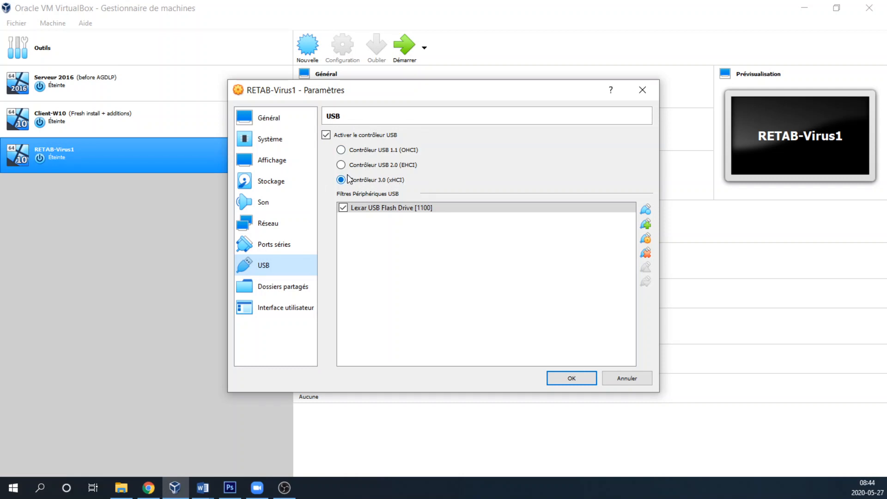
pyautogui.click(646, 253)
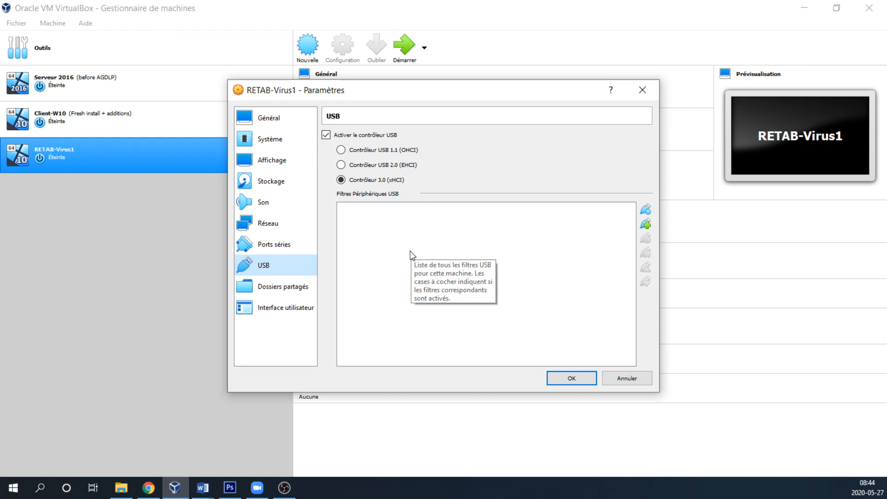
pyautogui.click(646, 224)
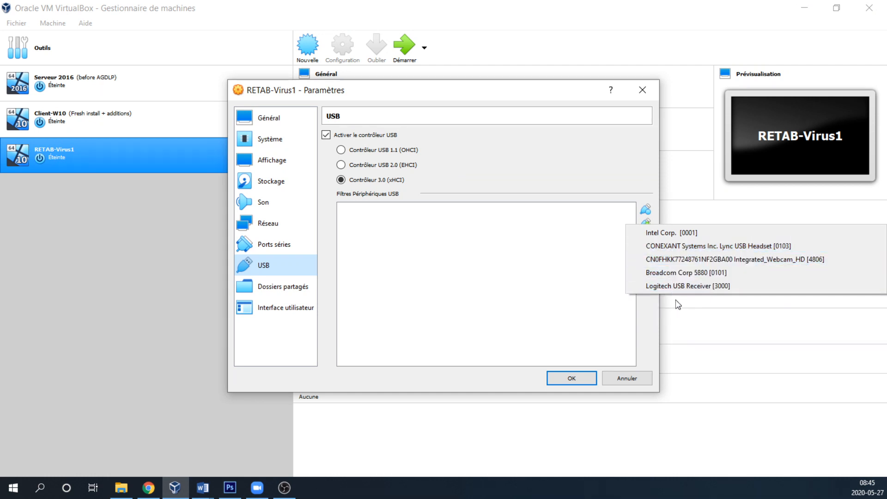
pyautogui.click(677, 303)
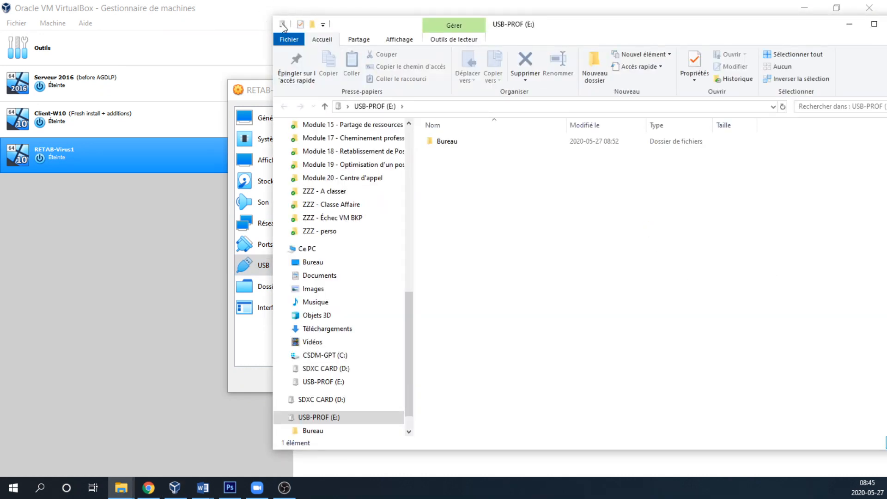
pyautogui.moveTo(593, 25); pyautogui.dragTo(388, 29)
pyautogui.click(694, 28)
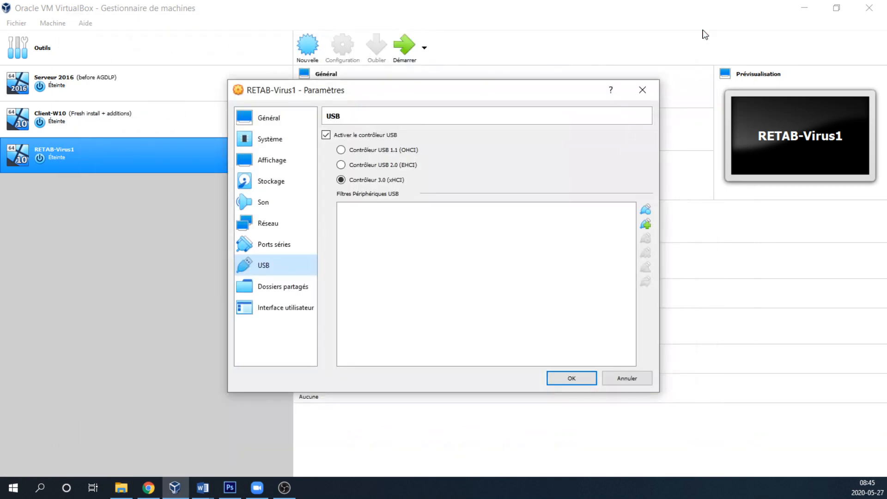
pyautogui.click(645, 226)
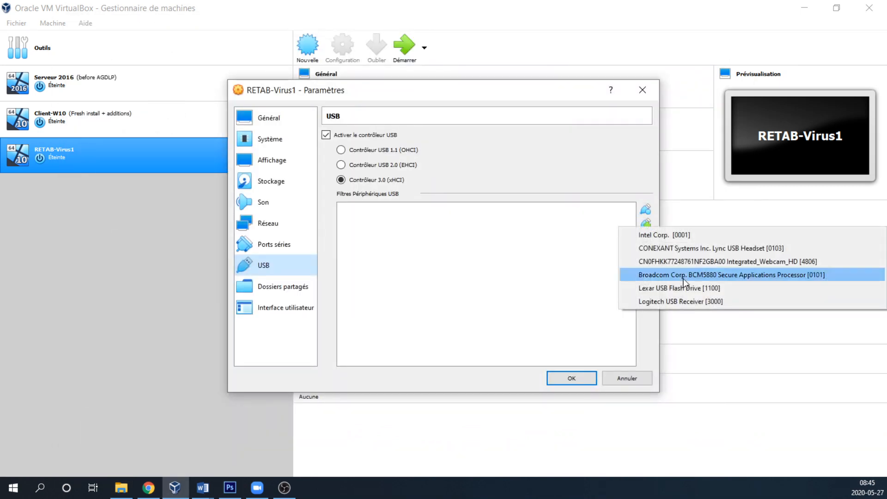
pyautogui.click(706, 291)
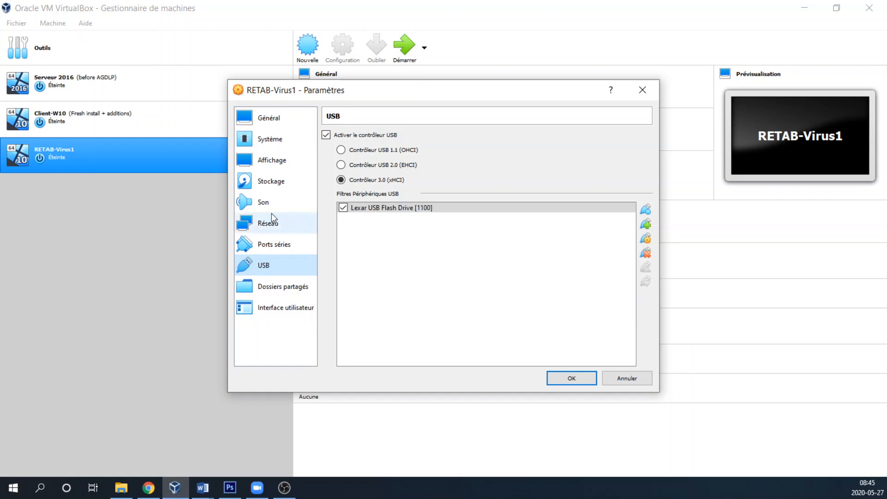
pyautogui.moveTo(361, 212)
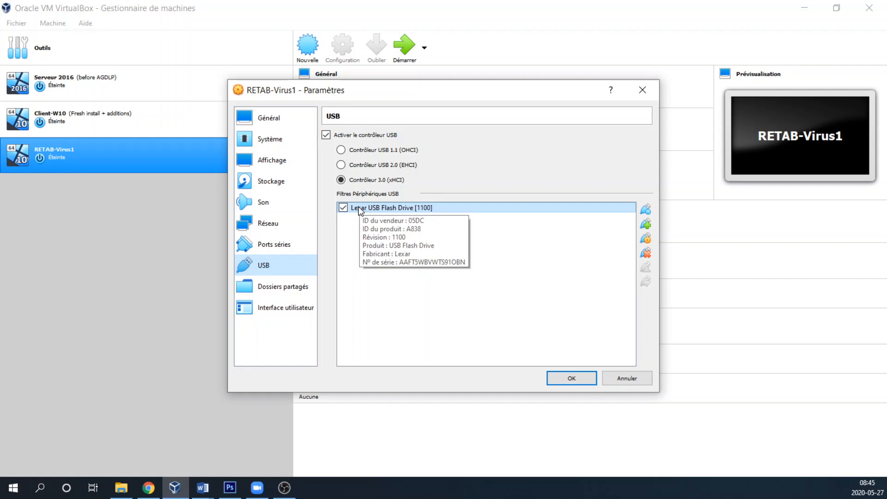
pyautogui.click(590, 380)
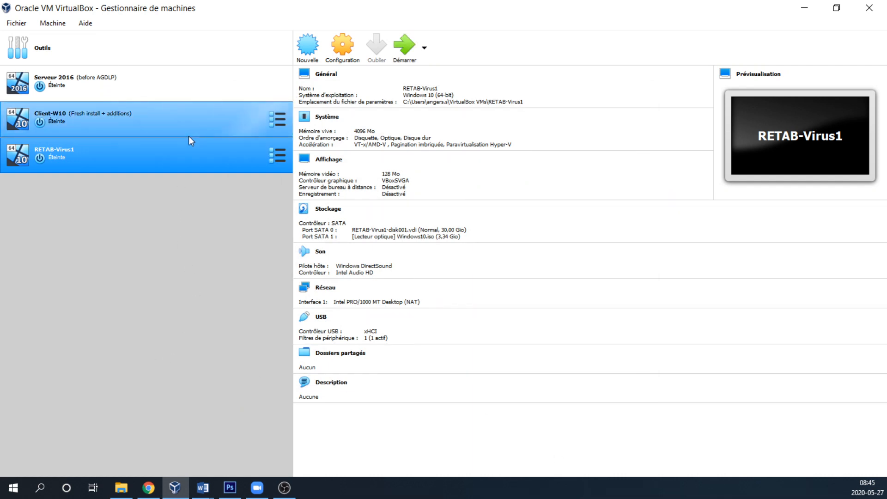
# Step: Start the RETAB-Virus1 virtual machine and open a command prompt from the Windows installation screen
pyautogui.click(406, 55)
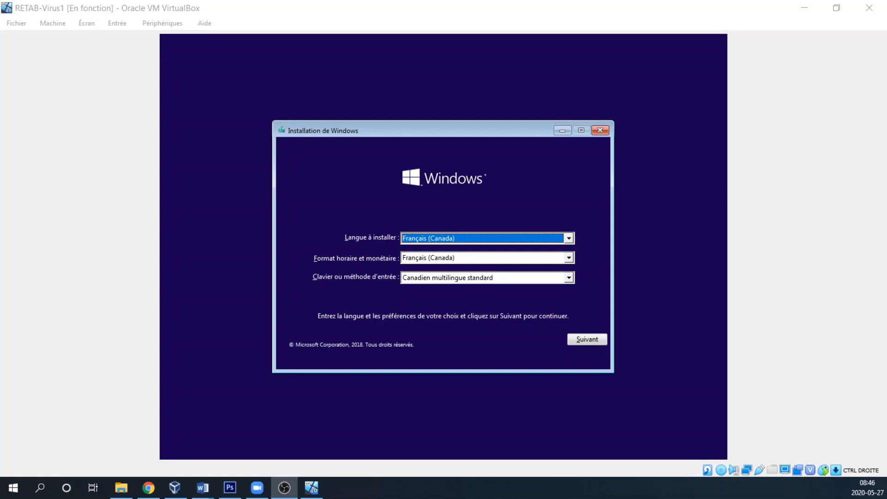
pyautogui.click(661, 403)
pyautogui.hotkey('shift', 'F10')
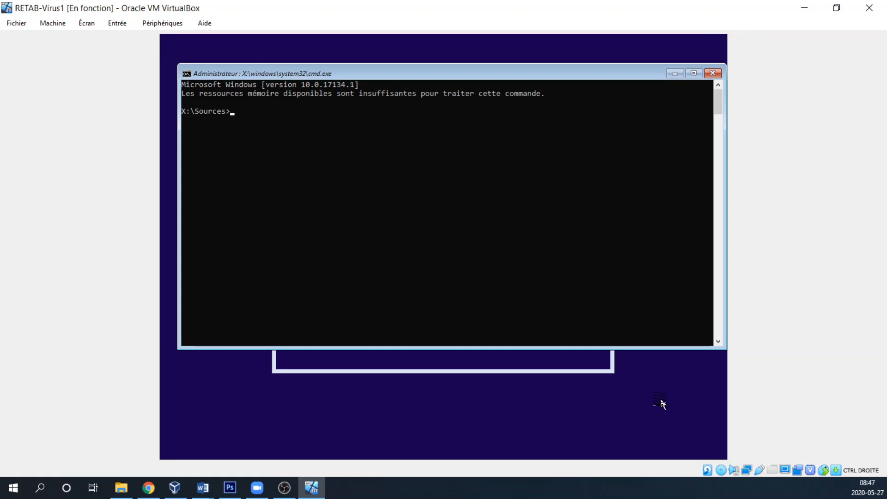
# Step: Launch the Registry Editor from the command prompt with regedit
pyautogui.write('rege')
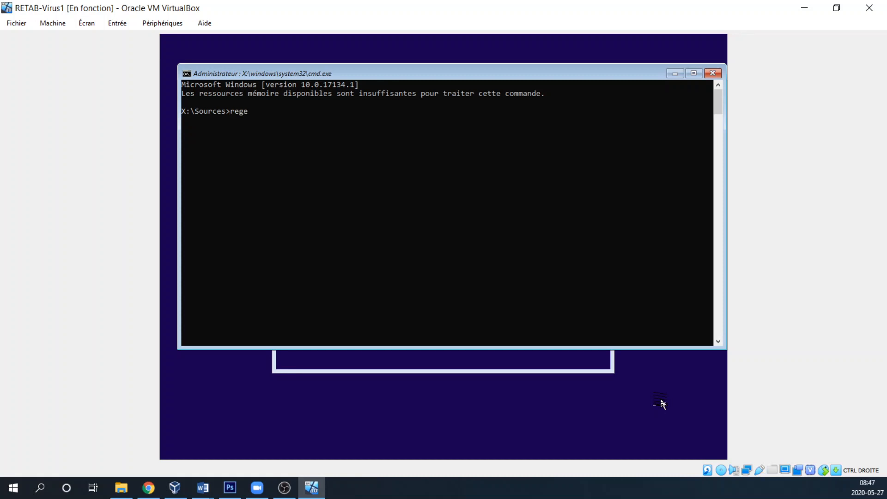
pyautogui.write('dit')
pyautogui.press('Return')
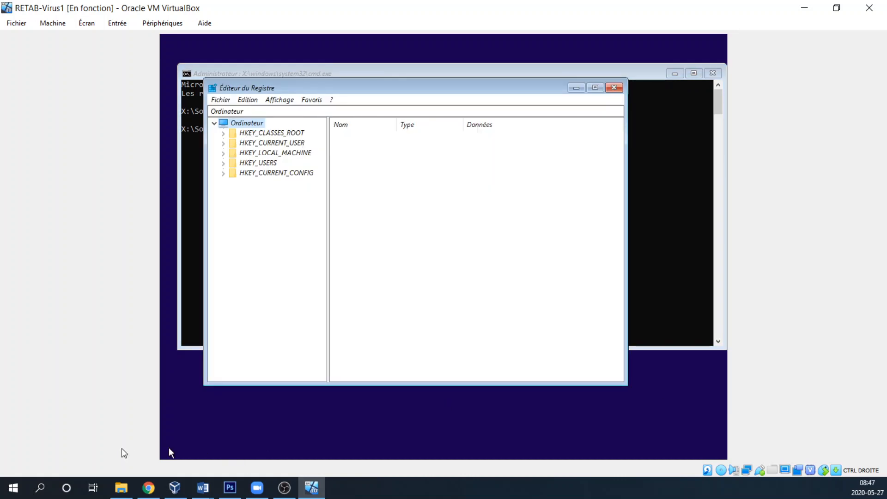
# Step: Open the Load Hive dialog for HKEY_LOCAL_MACHINE, enlarge it and display the drives under Ce PC
pyautogui.click(273, 153)
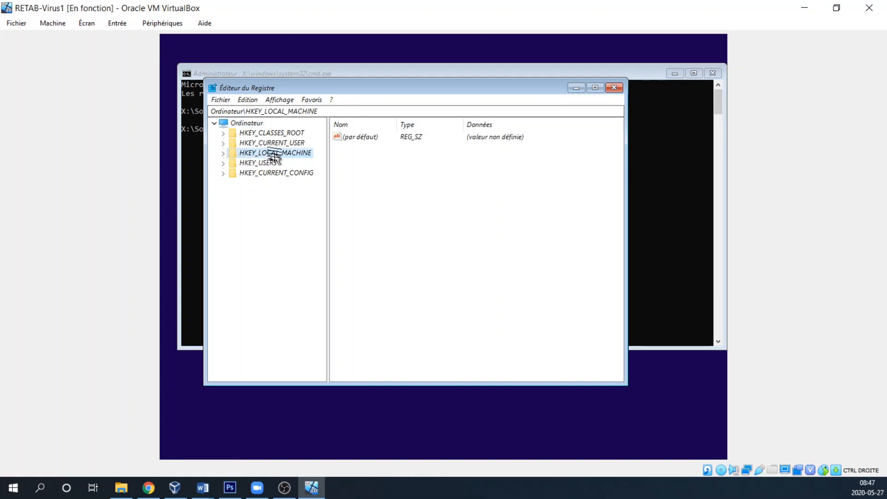
pyautogui.click(220, 100)
pyautogui.click(265, 141)
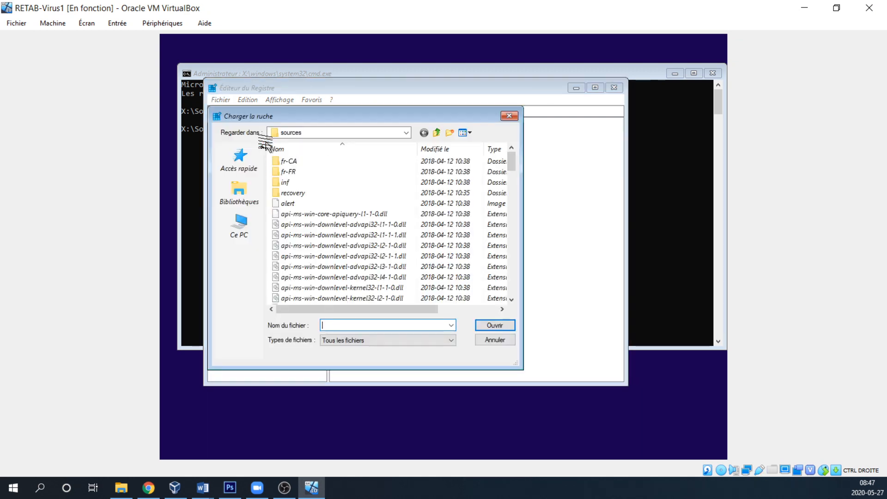
pyautogui.moveTo(361, 115); pyautogui.dragTo(319, 50)
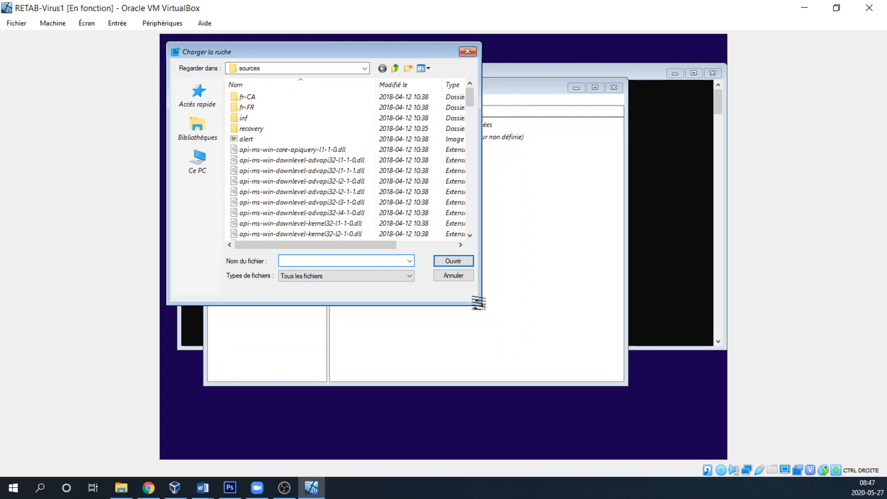
pyautogui.moveTo(478, 302); pyautogui.dragTo(724, 423)
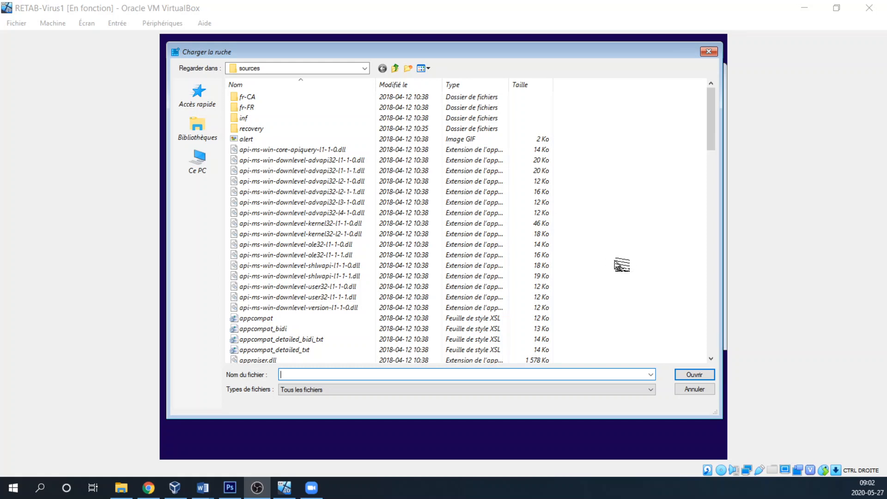
pyautogui.click(198, 163)
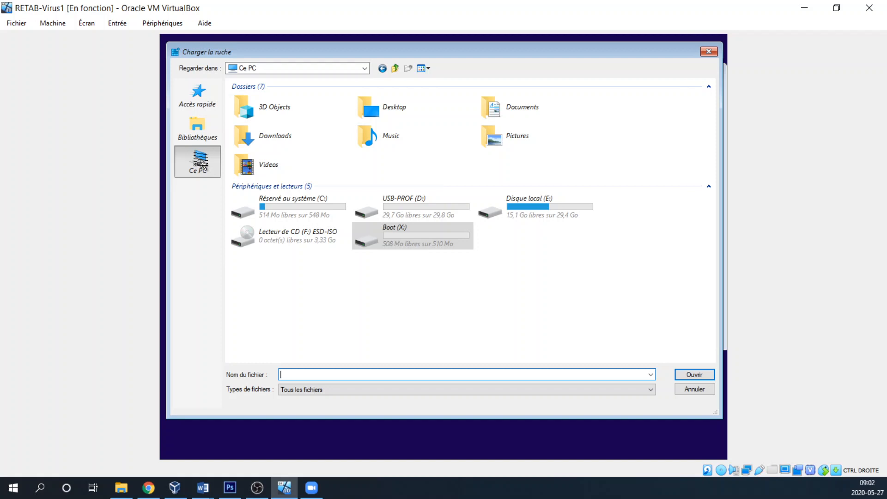
pyautogui.click(358, 489)
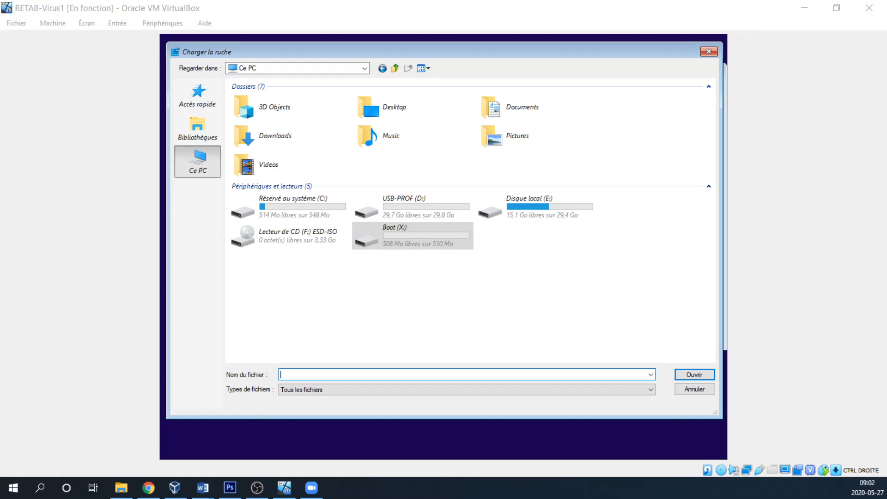
pyautogui.hotkey('ctrl', '2')
pyautogui.moveTo(365, 184)
pyautogui.mouseDown()
pyautogui.moveTo(374, 211)
pyautogui.moveTo(475, 214)
pyautogui.mouseUp()
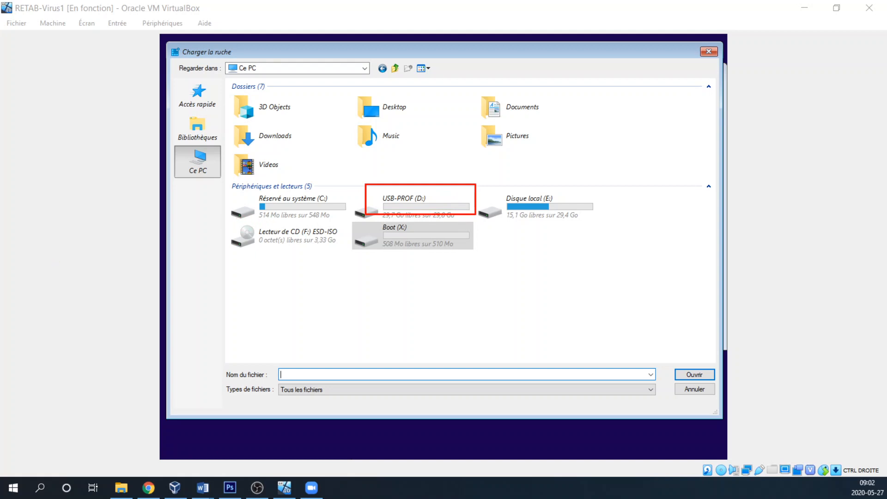
pyautogui.moveTo(236, 220)
pyautogui.mouseDown()
pyautogui.moveTo(382, 254)
pyautogui.moveTo(482, 257)
pyautogui.mouseUp()
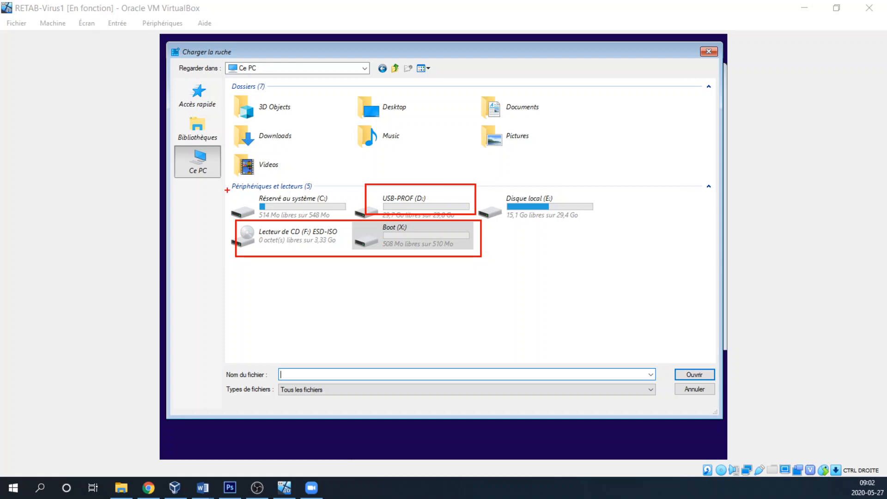
pyautogui.moveTo(236, 186)
pyautogui.mouseDown()
pyautogui.moveTo(292, 214)
pyautogui.moveTo(354, 219)
pyautogui.mouseUp()
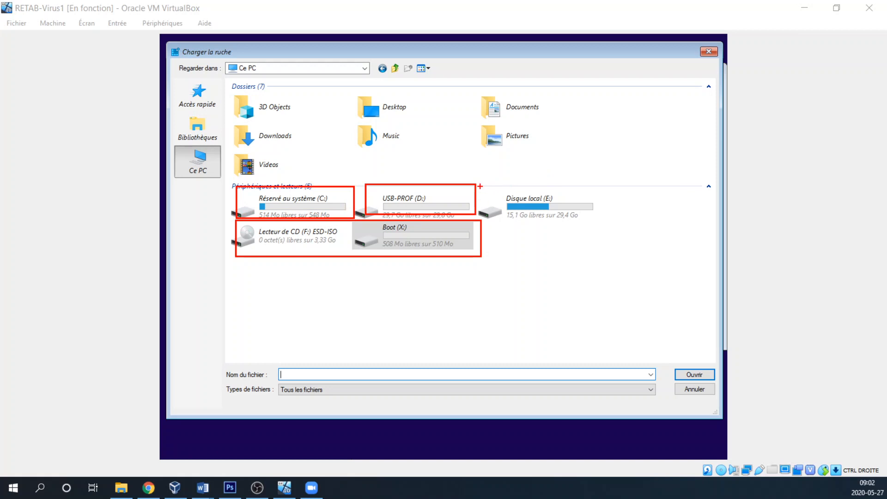
pyautogui.moveTo(480, 186)
pyautogui.mouseDown()
pyautogui.moveTo(536, 226)
pyautogui.moveTo(623, 227)
pyautogui.mouseUp()
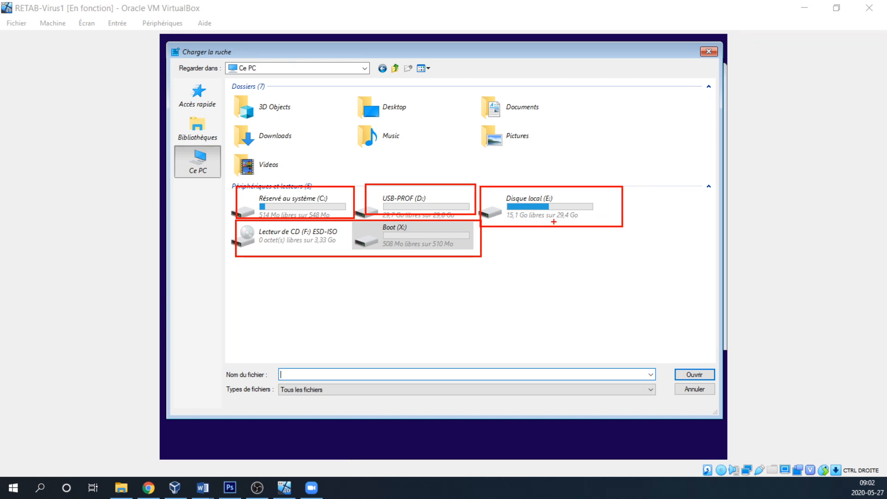
pyautogui.moveTo(559, 221); pyautogui.dragTo(571, 222)
pyautogui.moveTo(508, 221); pyautogui.dragTo(530, 221)
# Step: Browse Disque local (E:) through Utilisateurs and the user's profile folder to its Bureau folder
pyautogui.moveTo(591, 203)
pyautogui.mouseDown()
pyautogui.moveTo(622, 317)
pyautogui.moveTo(511, 206)
pyautogui.moveTo(529, 208)
pyautogui.moveTo(518, 223)
pyautogui.moveTo(475, 229)
pyautogui.moveTo(334, 203)
pyautogui.moveTo(359, 174)
pyautogui.mouseUp()
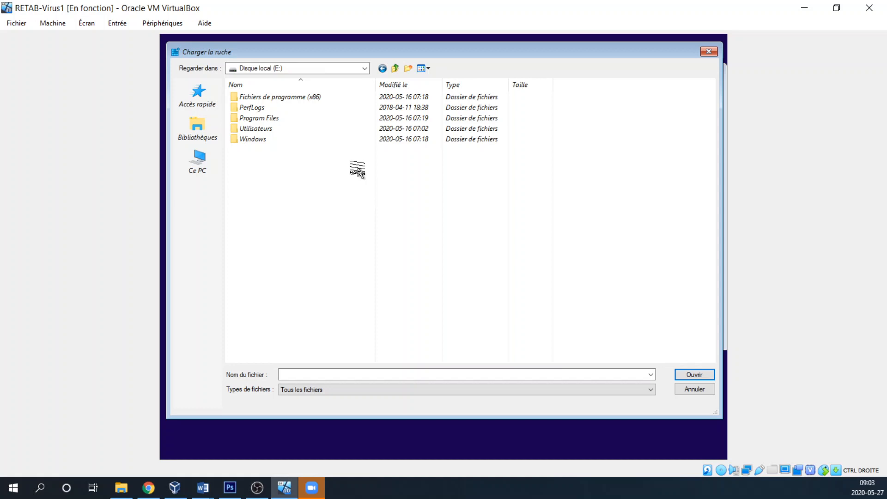
pyautogui.moveTo(359, 174); pyautogui.dragTo(358, 174)
pyautogui.doubleClick(258, 129)
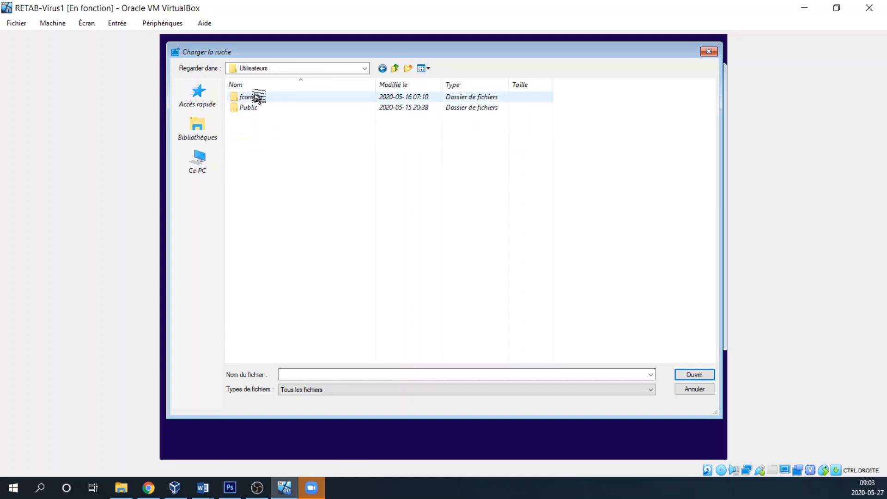
pyautogui.doubleClick(255, 97)
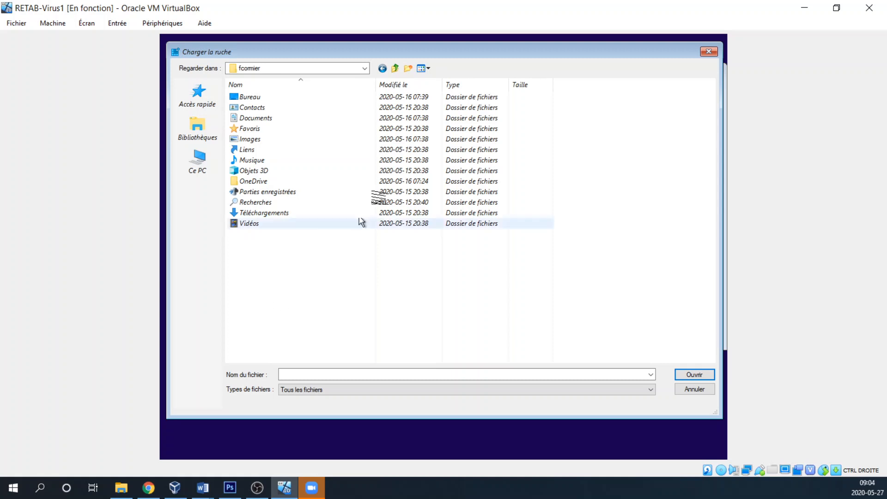
pyautogui.click(394, 69)
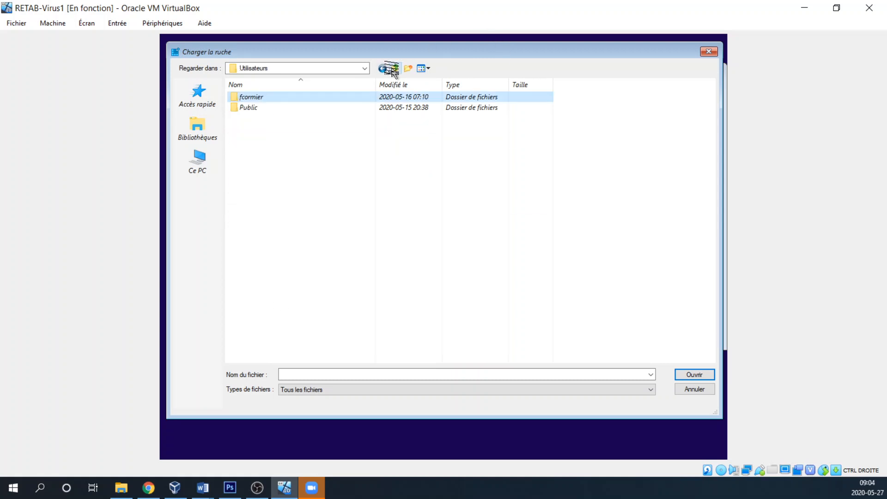
pyautogui.doubleClick(252, 98)
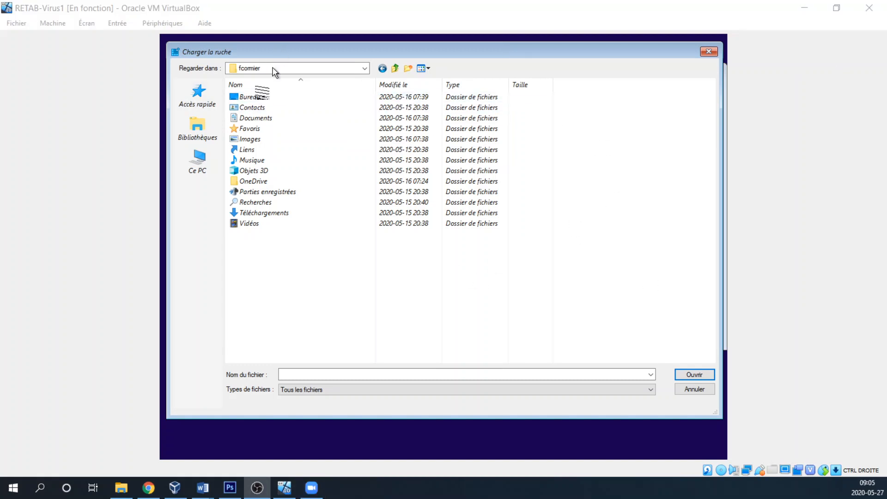
pyautogui.doubleClick(254, 98)
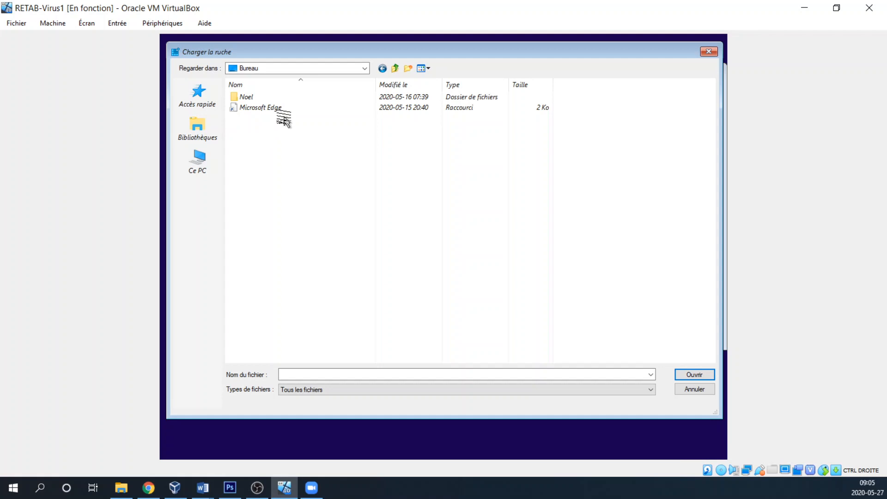
# Step: Check the contents of the Noel folder on the user's Bureau, go back up and copy the whole folder
pyautogui.doubleClick(253, 98)
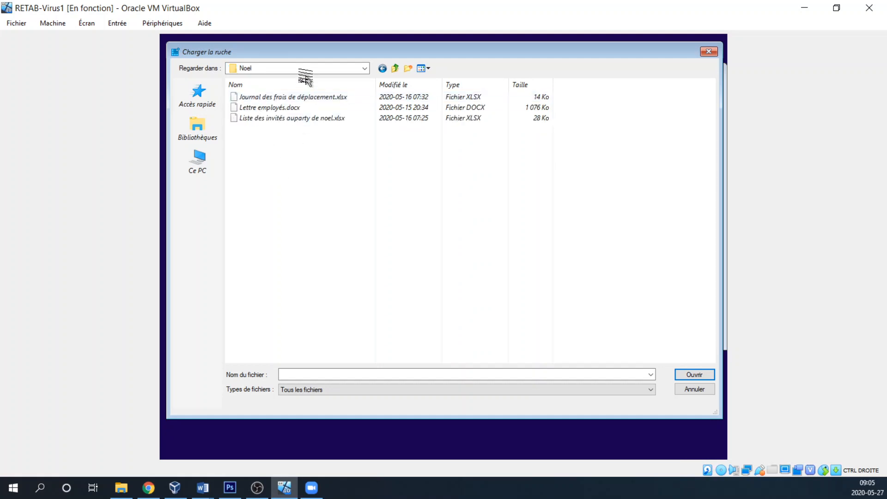
pyautogui.click(395, 68)
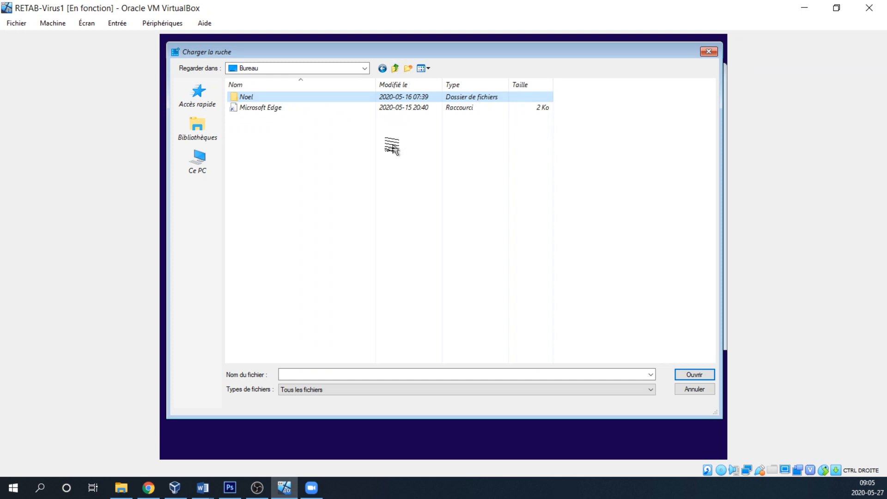
pyautogui.rightClick(242, 97)
pyautogui.click(273, 178)
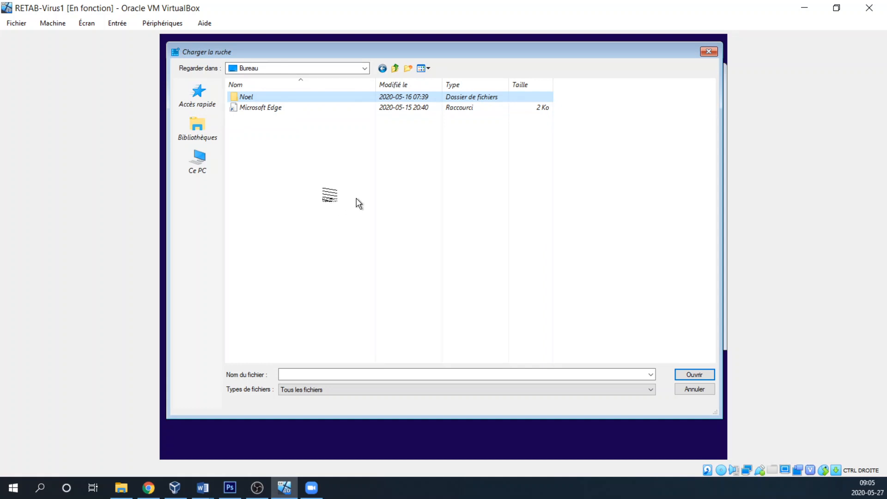
# Step: Open the USB-PROF (D:) drive and delete its existing Bureau folder
pyautogui.click(197, 160)
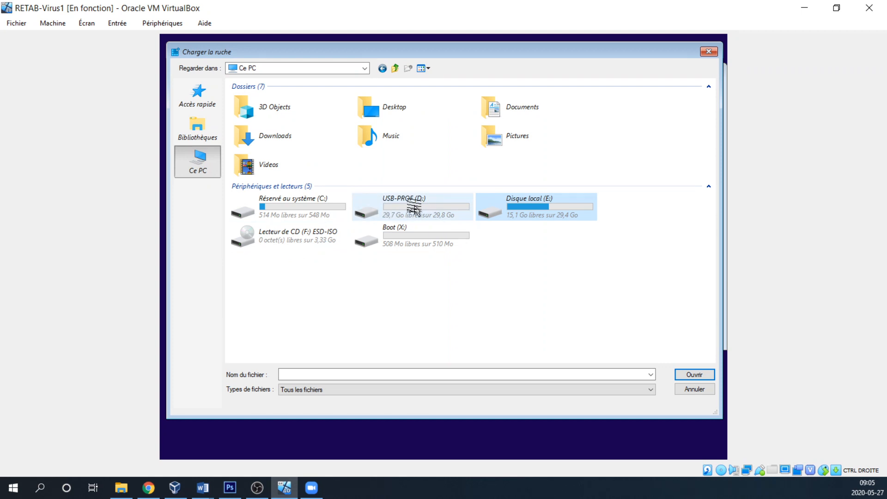
pyautogui.doubleClick(428, 204)
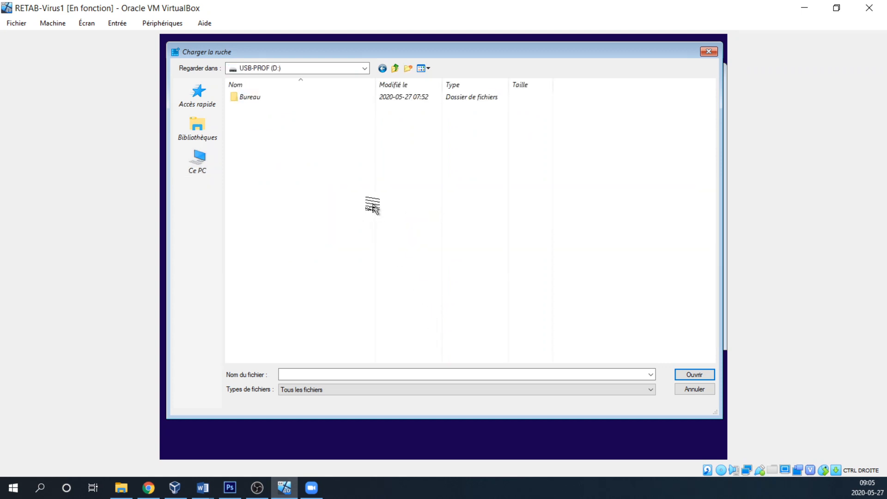
pyautogui.click(242, 97)
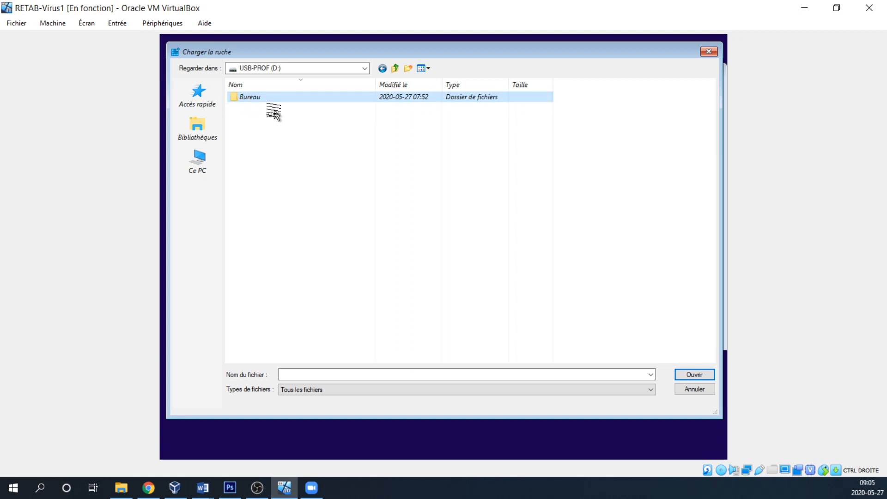
pyautogui.press('Delete')
pyautogui.press('Escape')
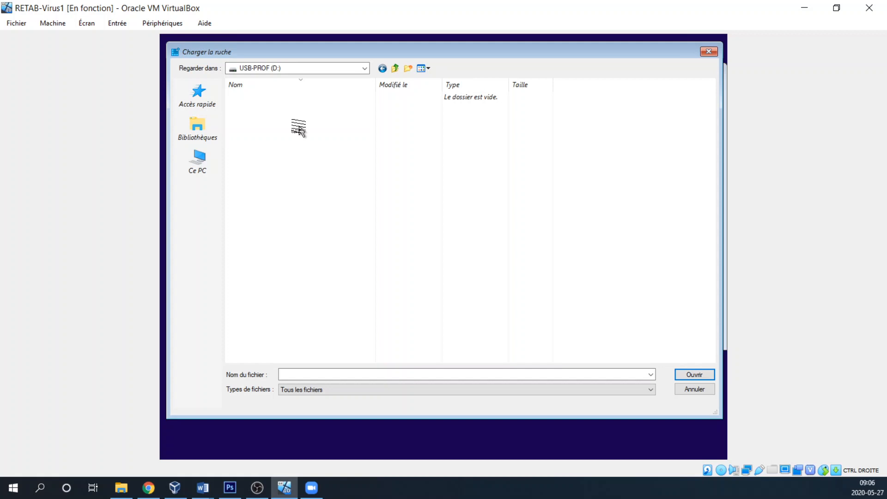
# Step: Create a folder named Bureau on USB-PROF (D:) and paste the copied Noel folder into it
pyautogui.rightClick(287, 109)
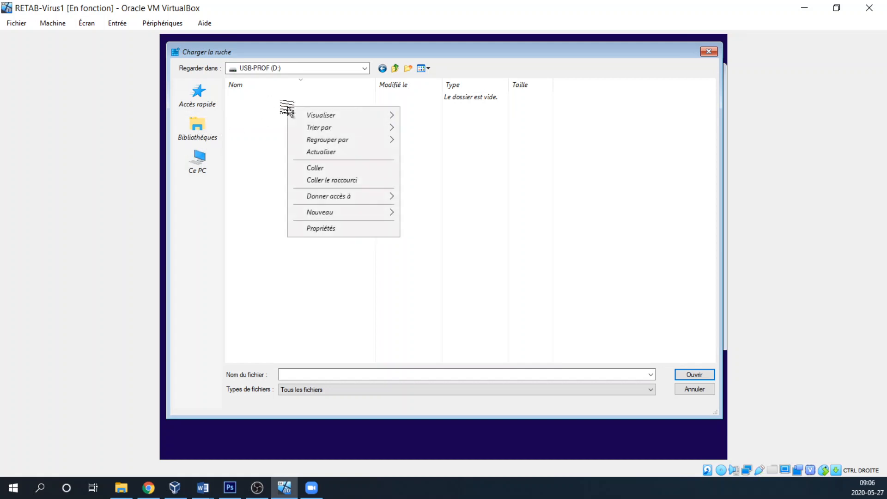
pyautogui.moveTo(338, 212)
pyautogui.click(434, 214)
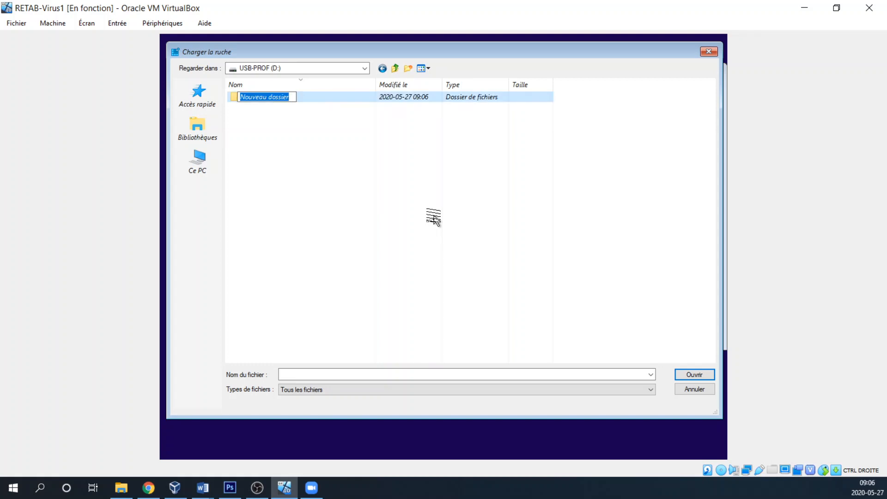
pyautogui.write('Bureau')
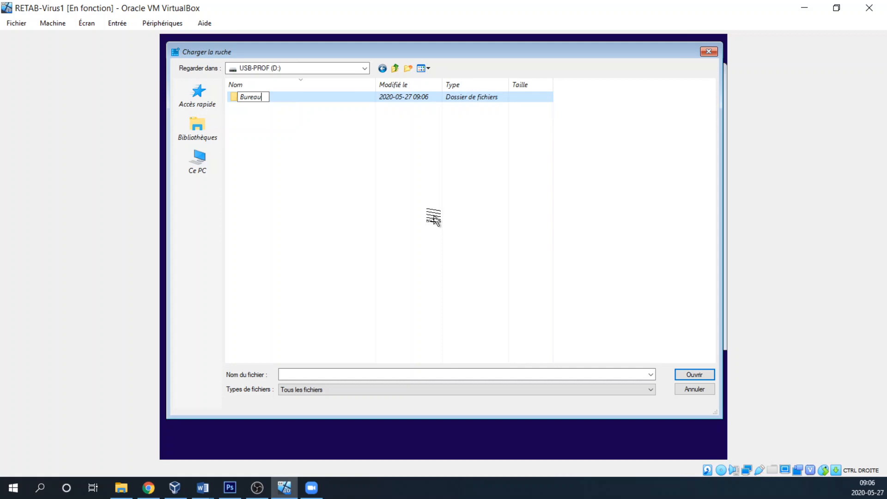
pyautogui.press('Escape')
pyautogui.press('Return')
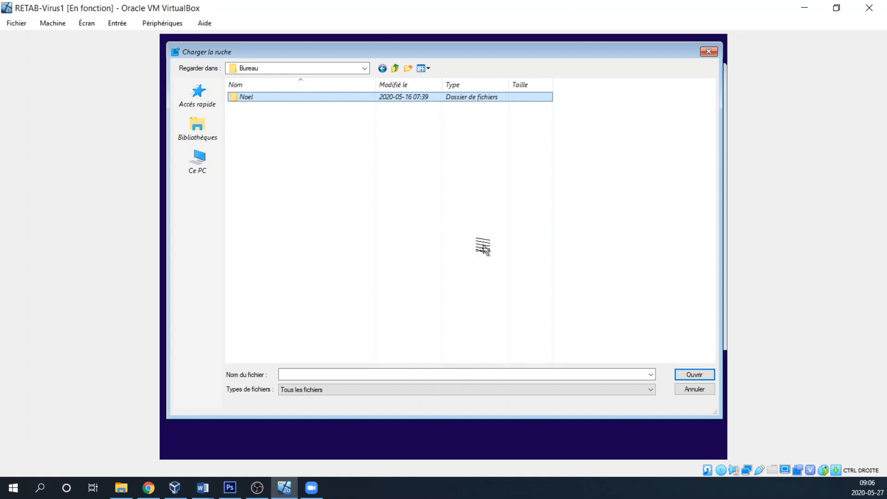
# Step: Return to Disque local (E:) and open the user's profile folder inside Utilisateurs
pyautogui.click(199, 163)
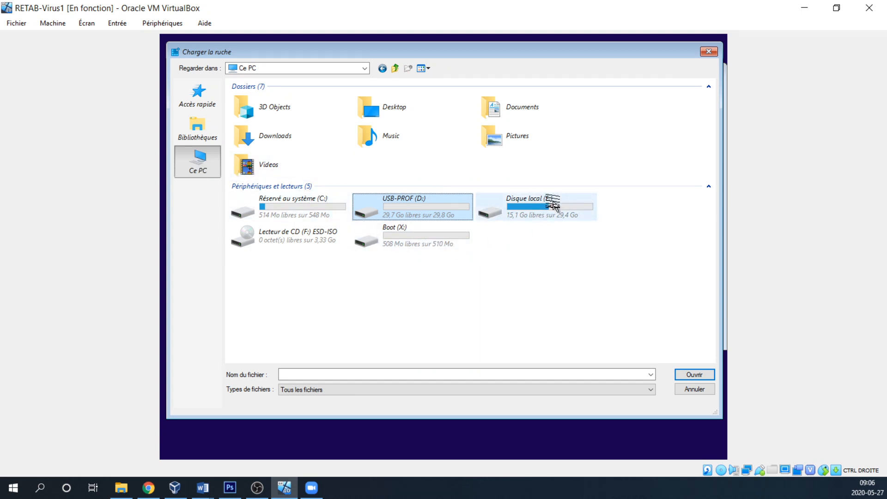
pyautogui.doubleClick(553, 203)
pyautogui.click(269, 131)
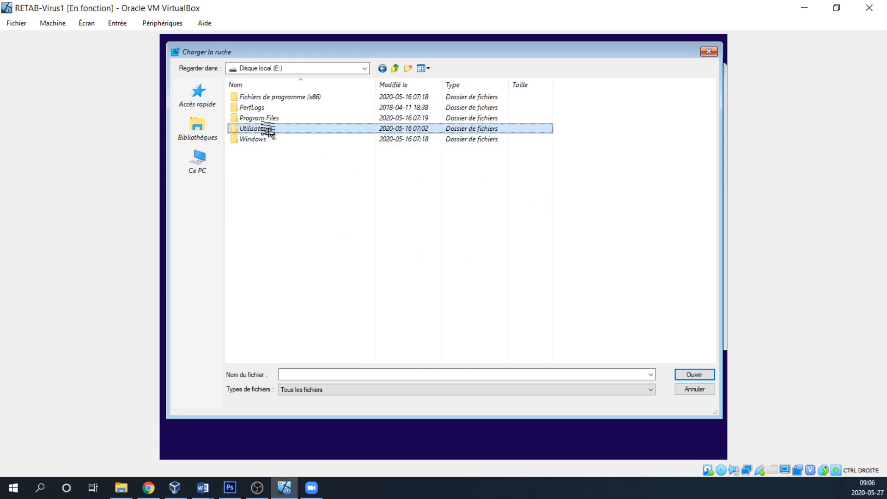
pyautogui.doubleClick(267, 131)
pyautogui.click(246, 97)
pyautogui.doubleClick(247, 98)
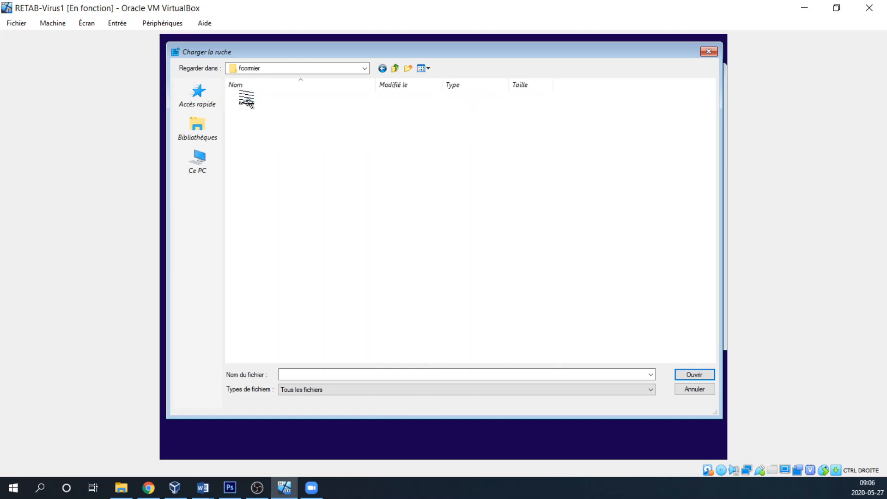